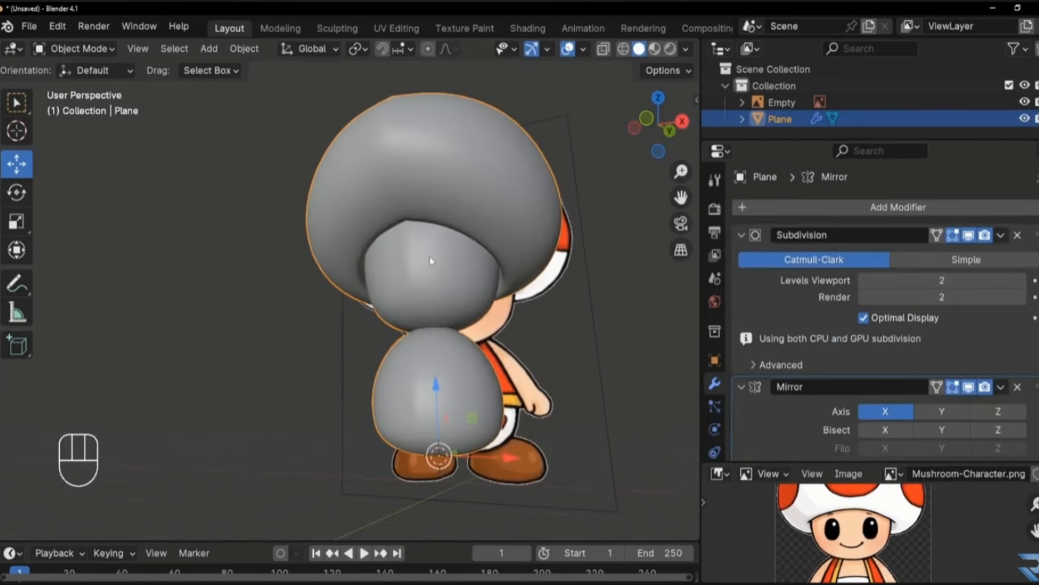
# Collapse the Subdivision and Mirror modifier settings of the plane in Blender
pyautogui.click(741, 235)
pyautogui.click(742, 257)
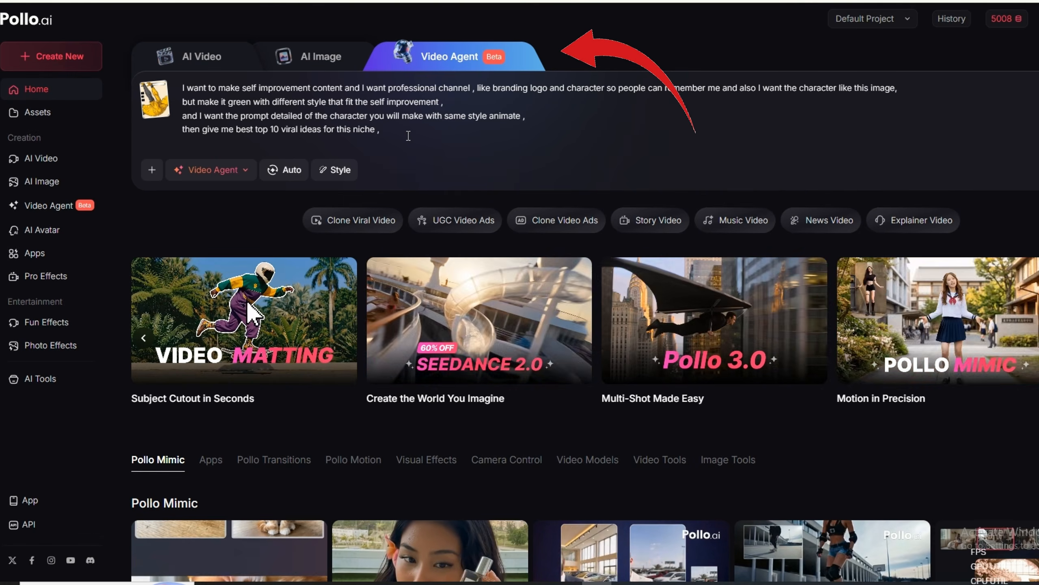
# In Pollo.ai, set up an AI image with the pasted green mascot prompt, using Google Nano Banana Pro, 16:9 and 2K resolution
pyautogui.hotkey('ctrl', 'a')
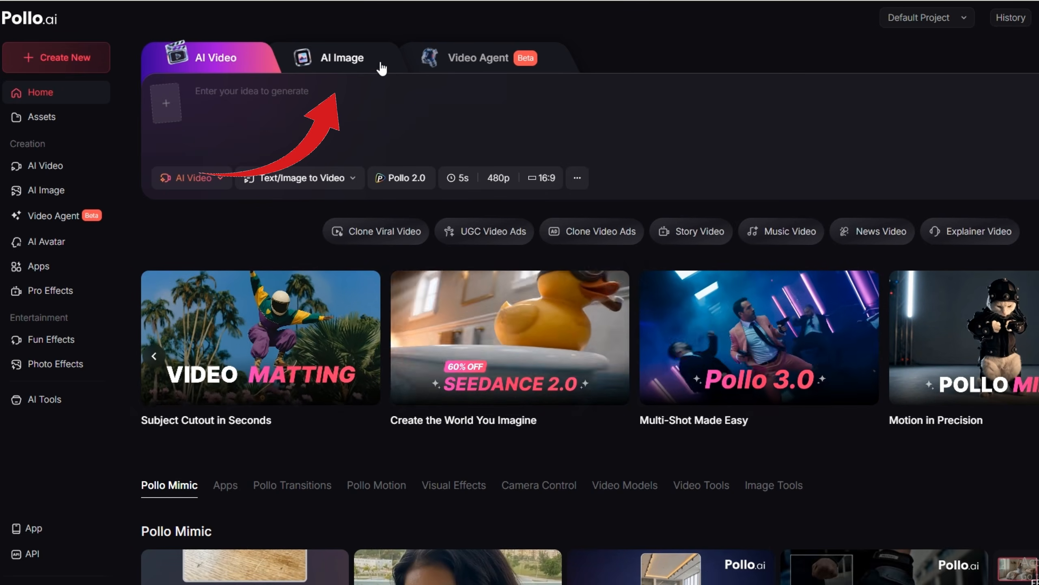
pyautogui.click(353, 66)
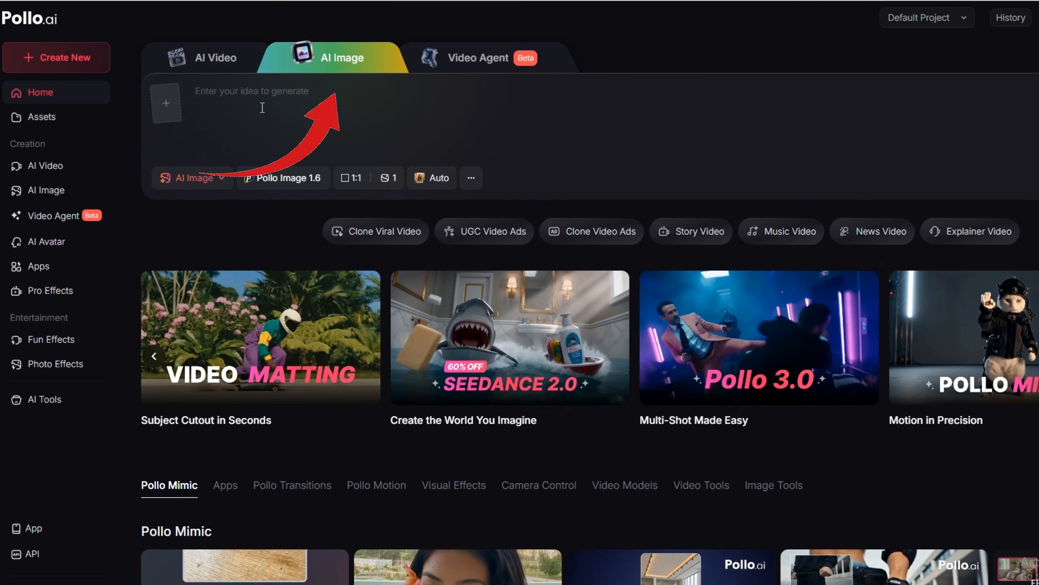
pyautogui.hotkey('ctrl', 'v')
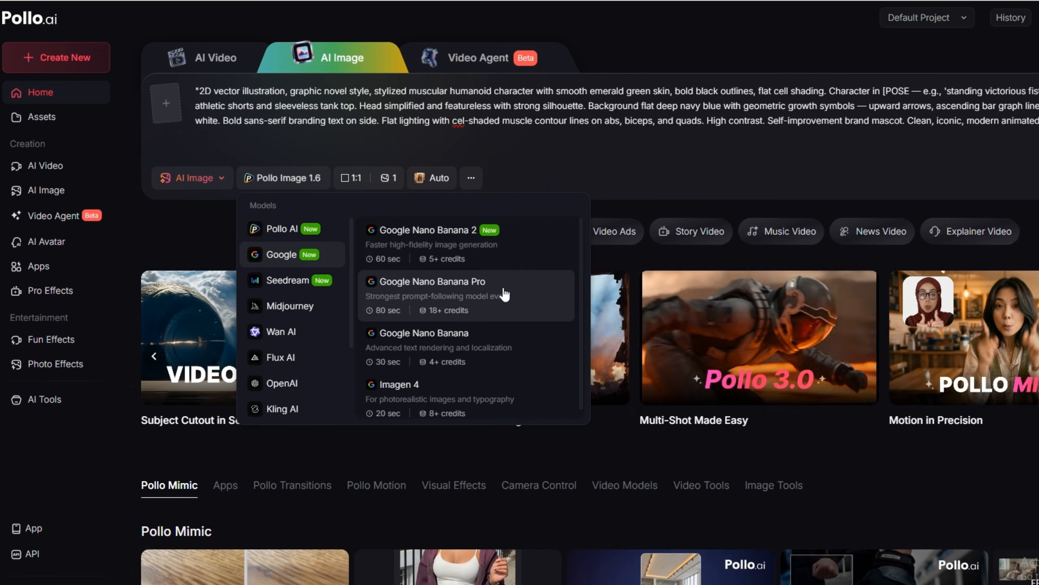
pyautogui.click(502, 296)
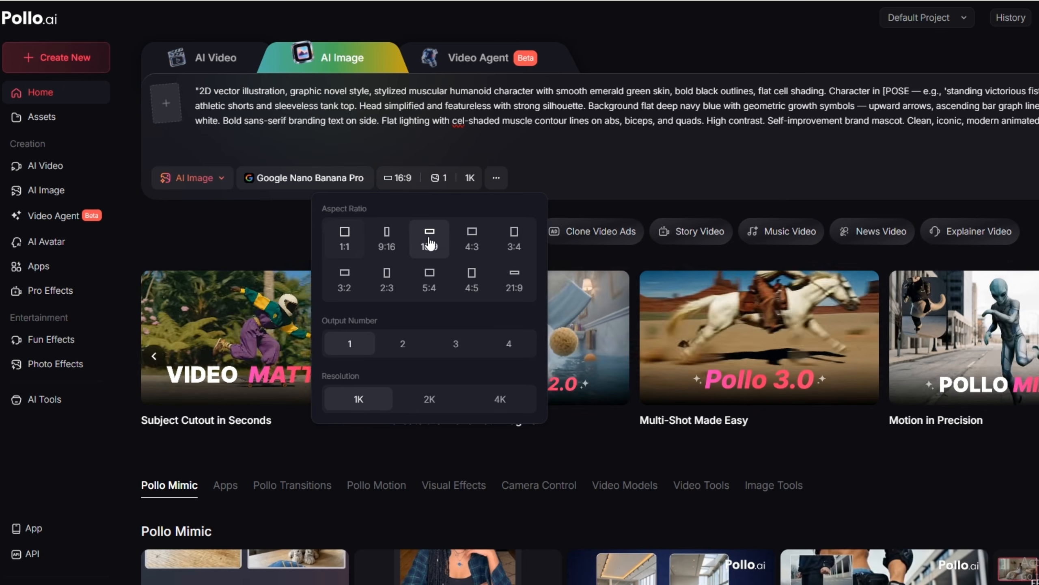
pyautogui.click(429, 399)
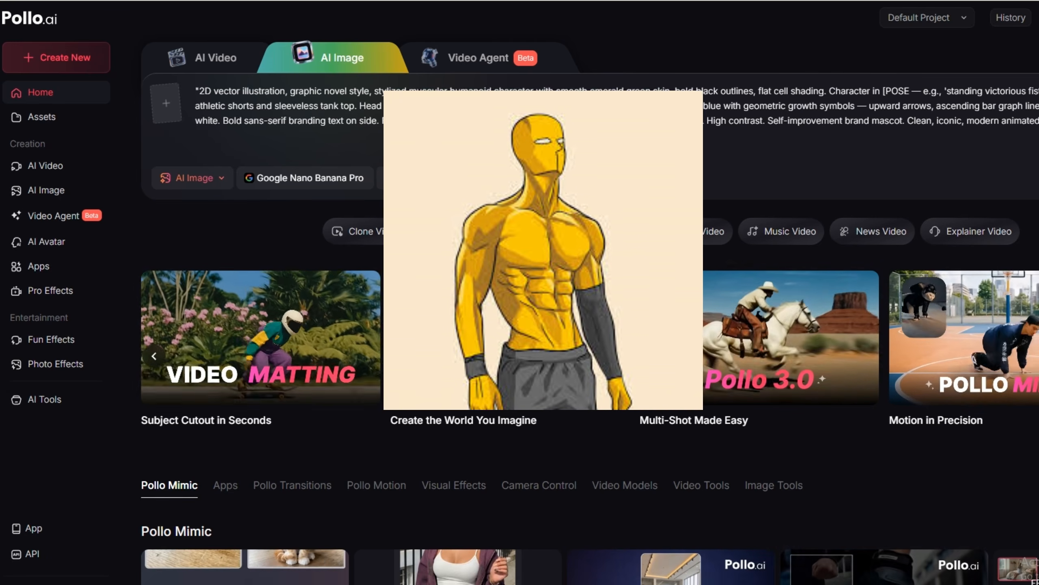
# Browse the yellow character's YouTube video thumbnails for style reference, and extend the Pollo.ai image prompt with a new line
pyautogui.scroll(7, 532, 311)
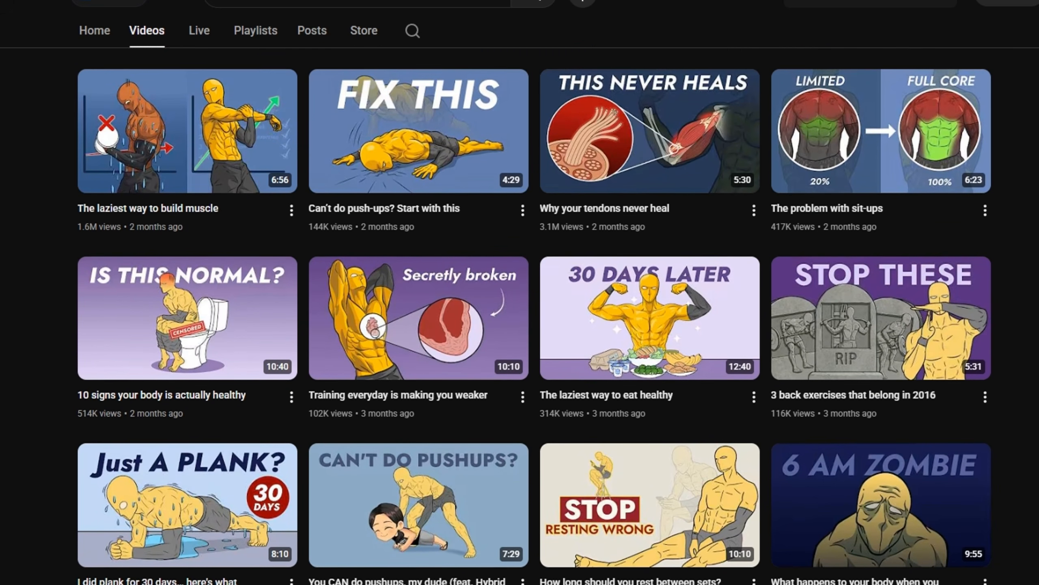
pyautogui.scroll(4, 532, 311)
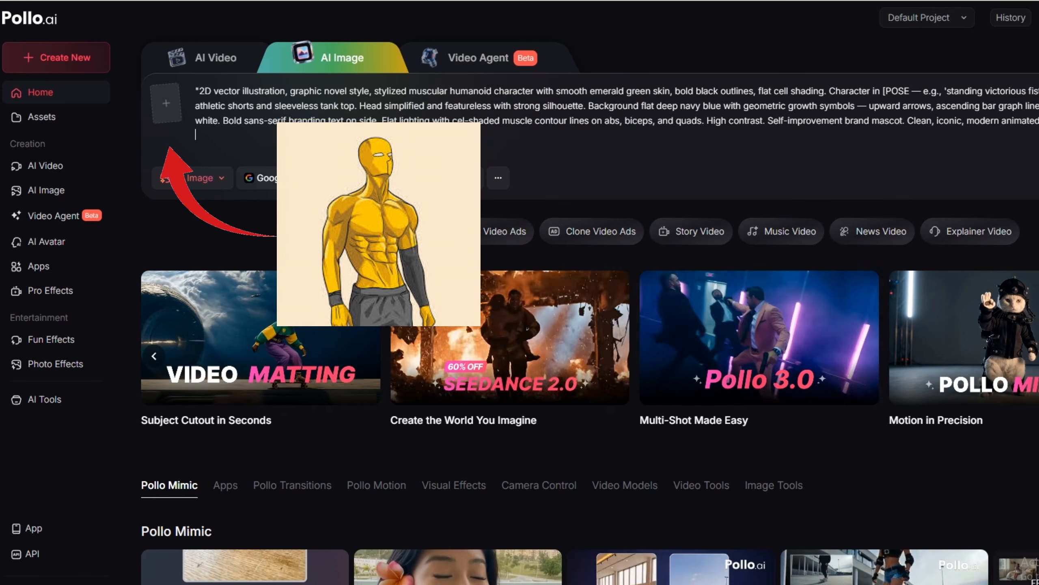
pyautogui.press('Return')
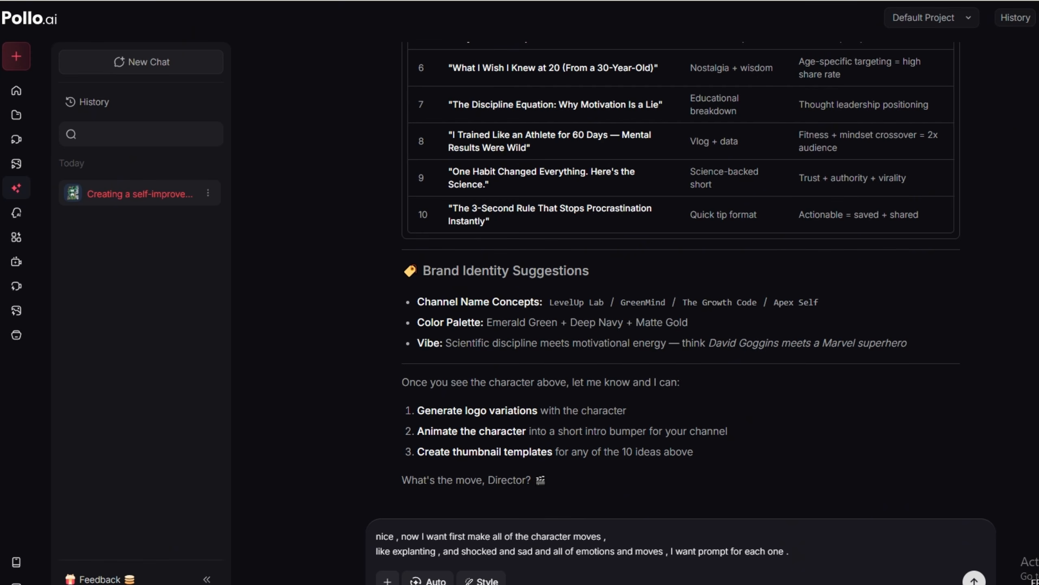
# Ask the Video Agent for a prompt for each character move and emotion, including explaining, shocked and sad, and review the reply
pyautogui.press('Return')
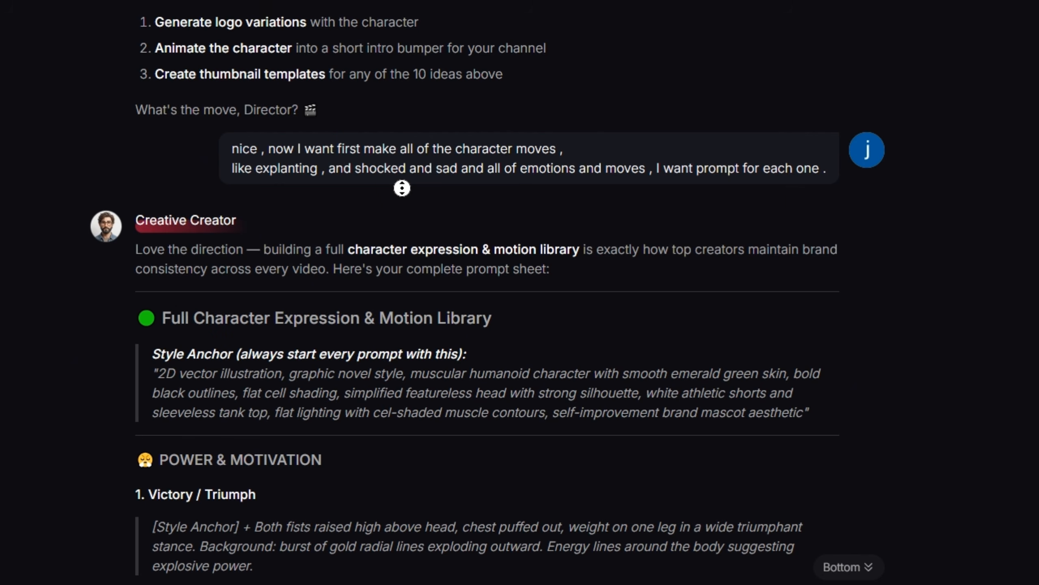
pyautogui.scroll(-5, 409, 213)
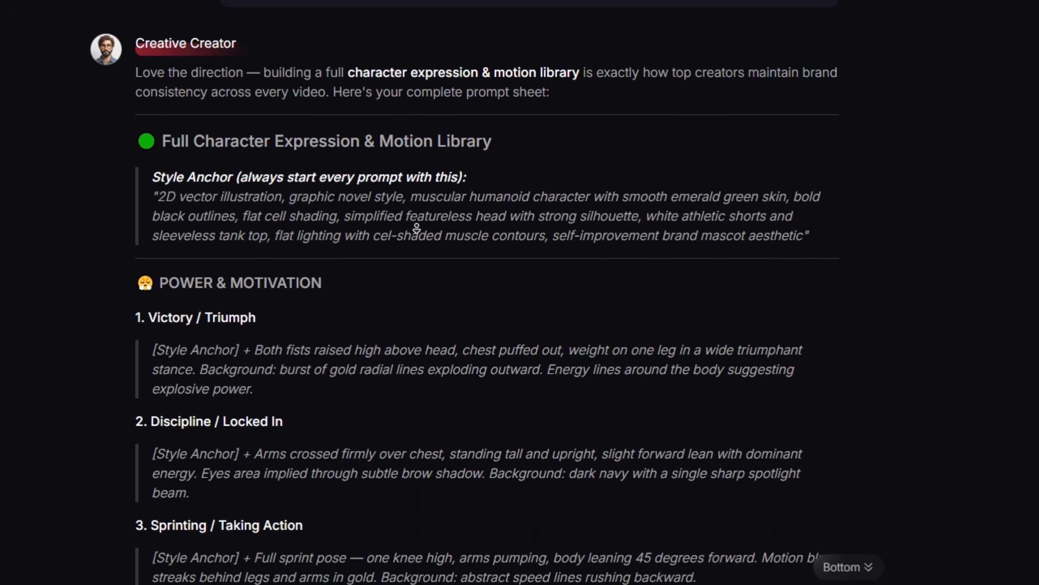
pyautogui.scroll(-3, 416, 228)
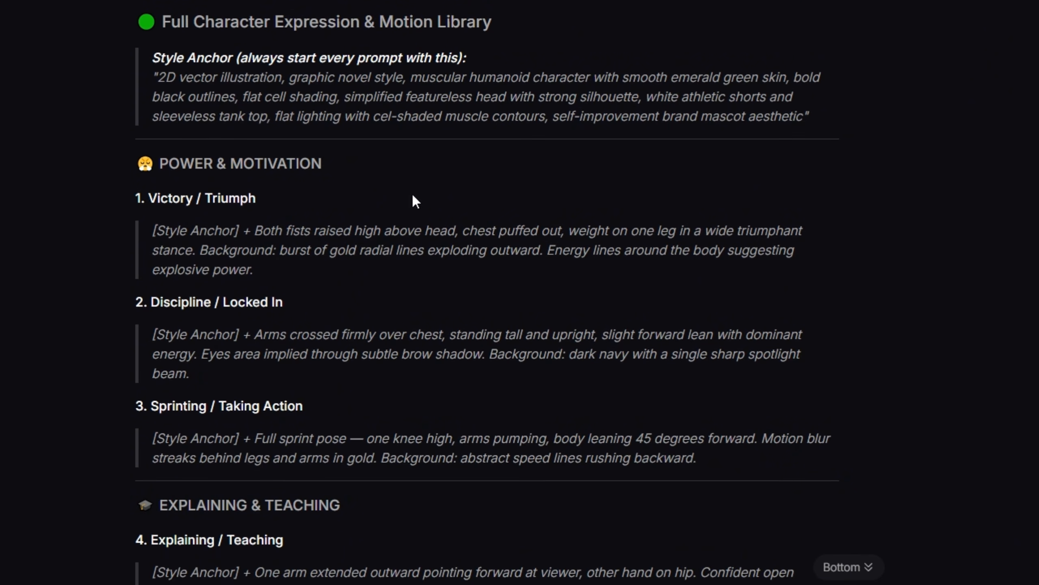
# Copy the Victory / Triumph prompt from the reply and generate a 2K image of that pose from the green character reference
pyautogui.moveTo(156, 180); pyautogui.dragTo(254, 270)
pyautogui.rightClick(199, 212)
pyautogui.click(219, 225)
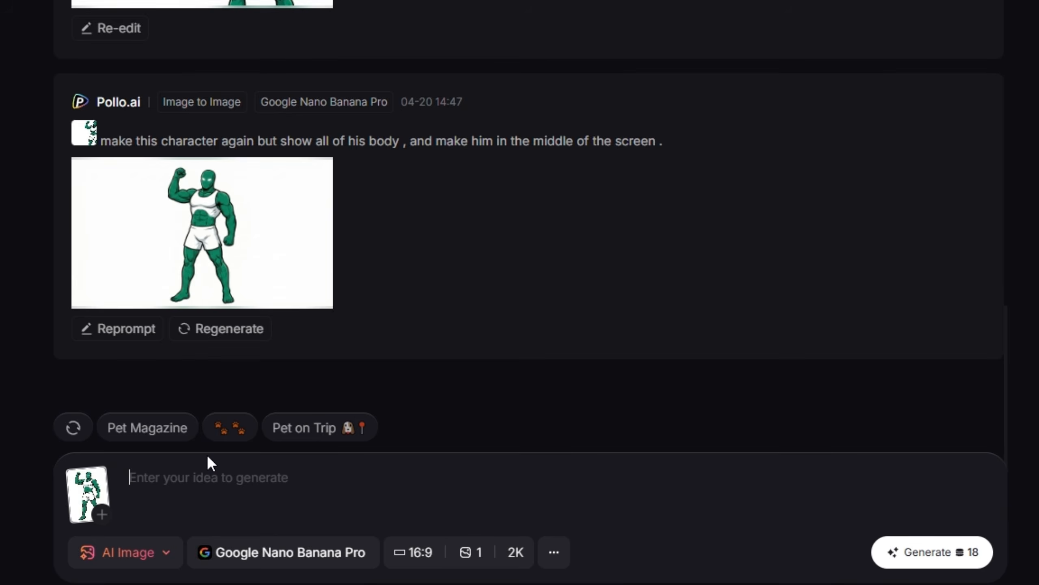
pyautogui.hotkey('ctrl', 'v')
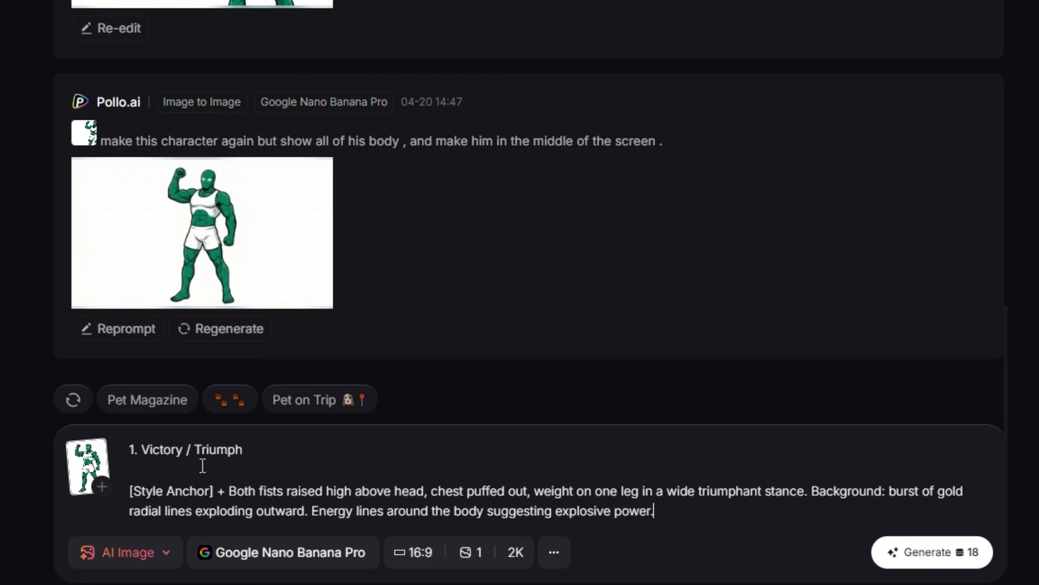
pyautogui.click(936, 564)
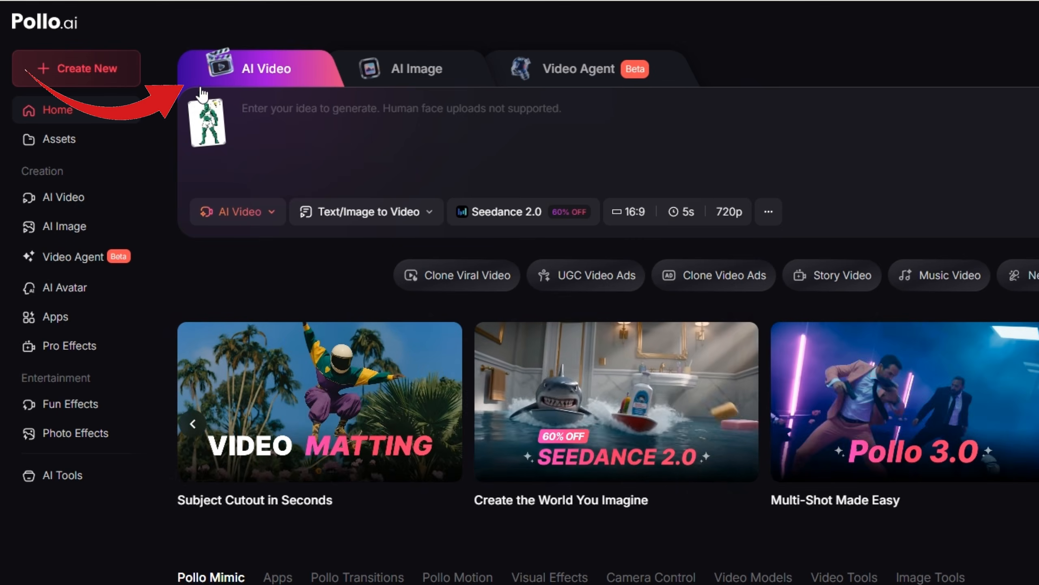
# Paste the Thinking / Strategizing prompt for the AI video, choose Seedance 2.0 as the model, and close the generated video's preview
pyautogui.rightClick(283, 93)
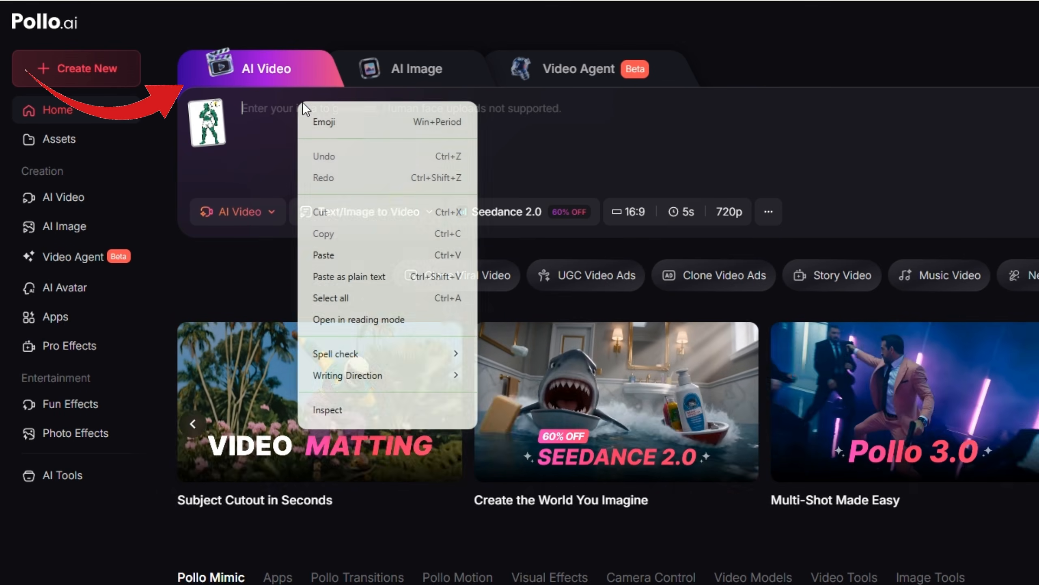
pyautogui.click(329, 251)
pyautogui.click(562, 219)
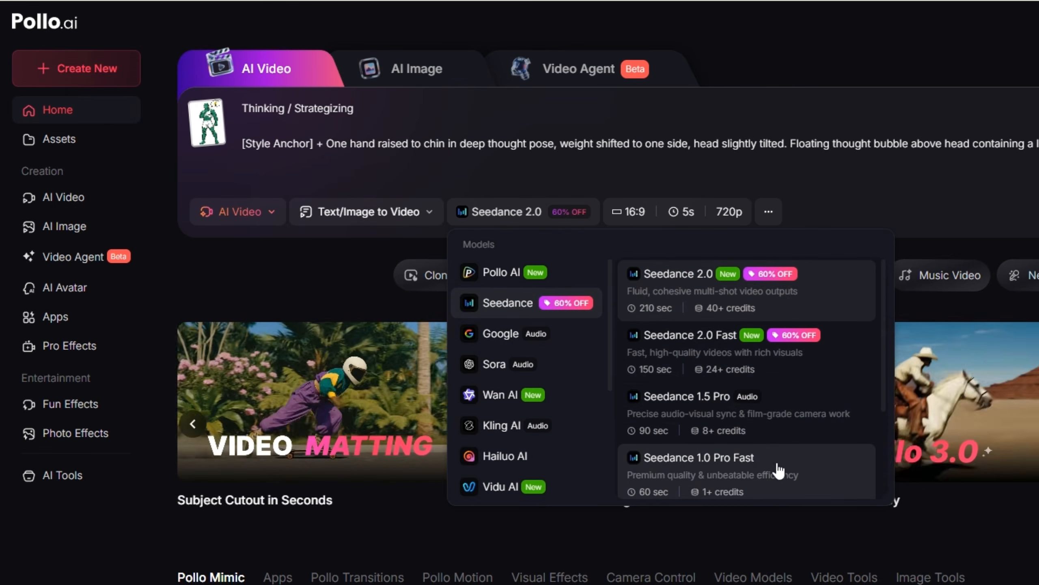
pyautogui.click(804, 310)
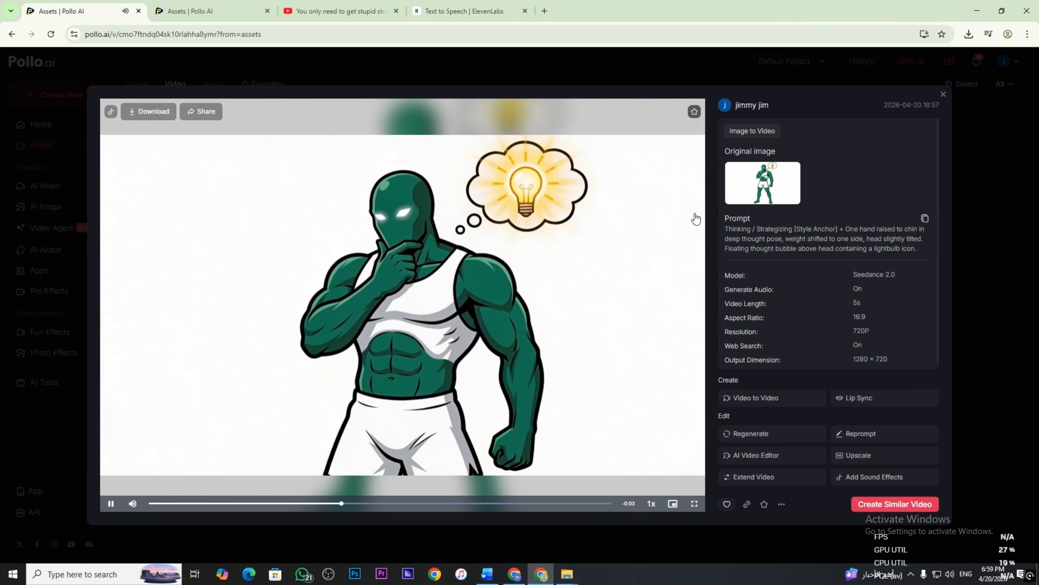
pyautogui.click(944, 95)
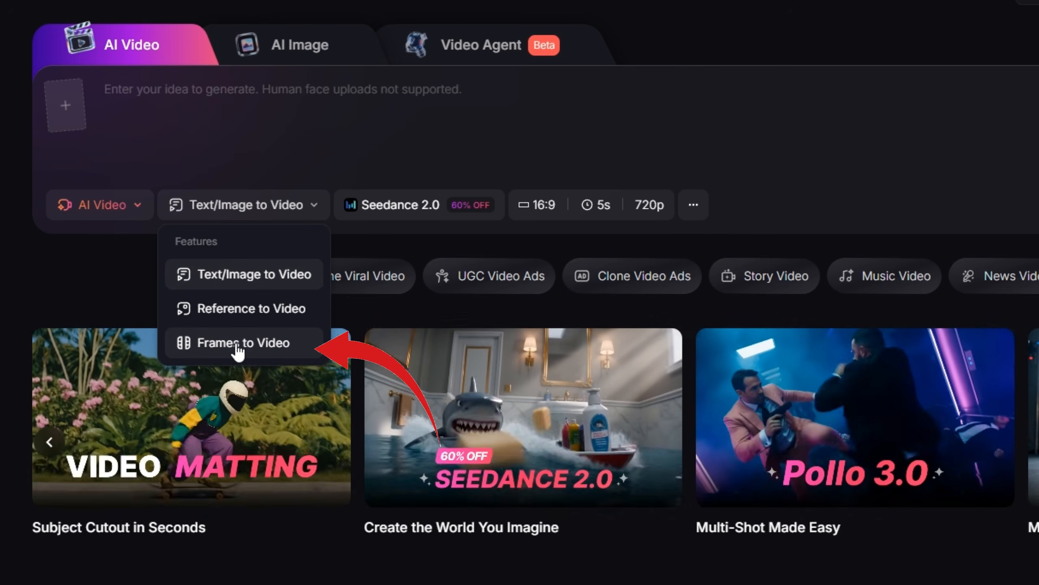
# Set up a Frames to Video generation with start and end character images for the Defeated / Sad prompt and choose its output settings
pyautogui.click(237, 346)
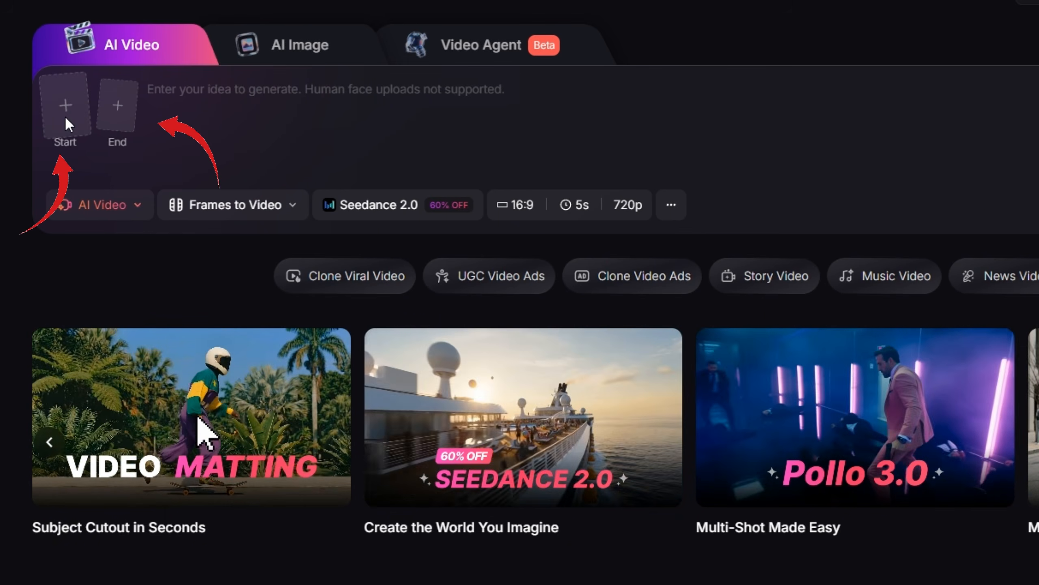
pyautogui.click(65, 116)
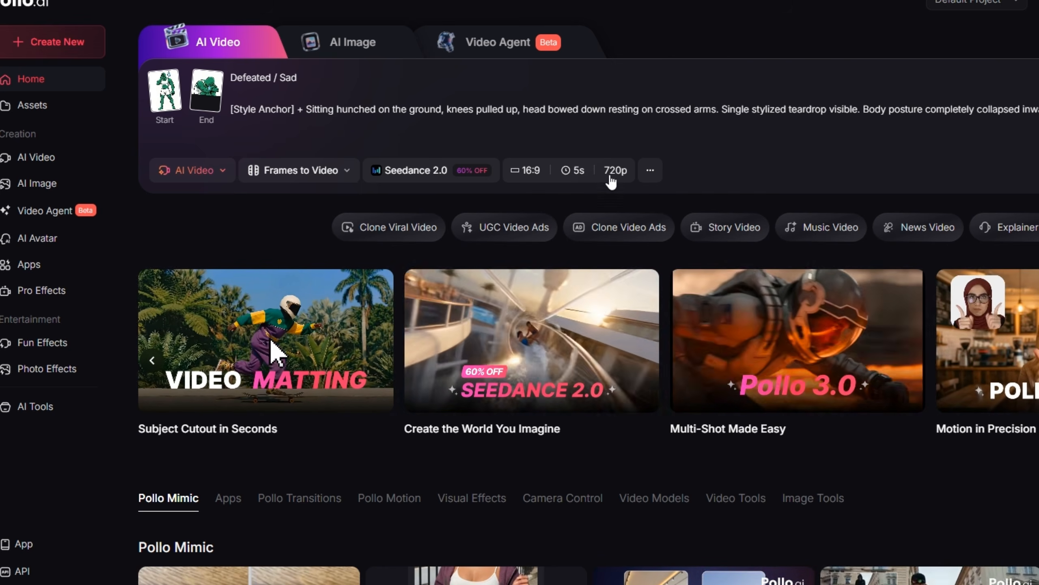
pyautogui.click(612, 176)
pyautogui.click(613, 353)
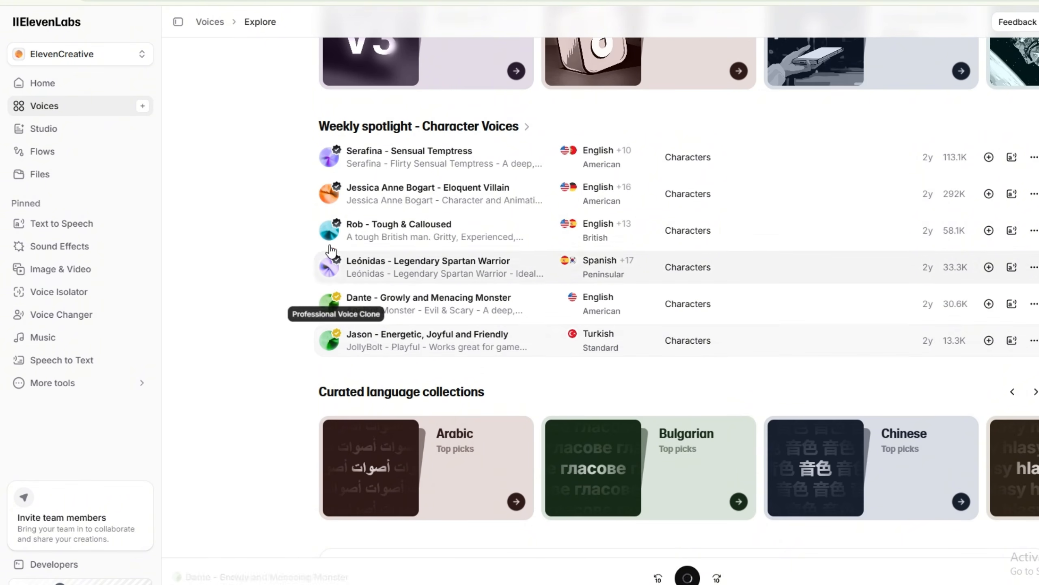
# Switch to ElevenLabs and preview the Energetic, Joyful and Friendly character voice
pyautogui.click(328, 337)
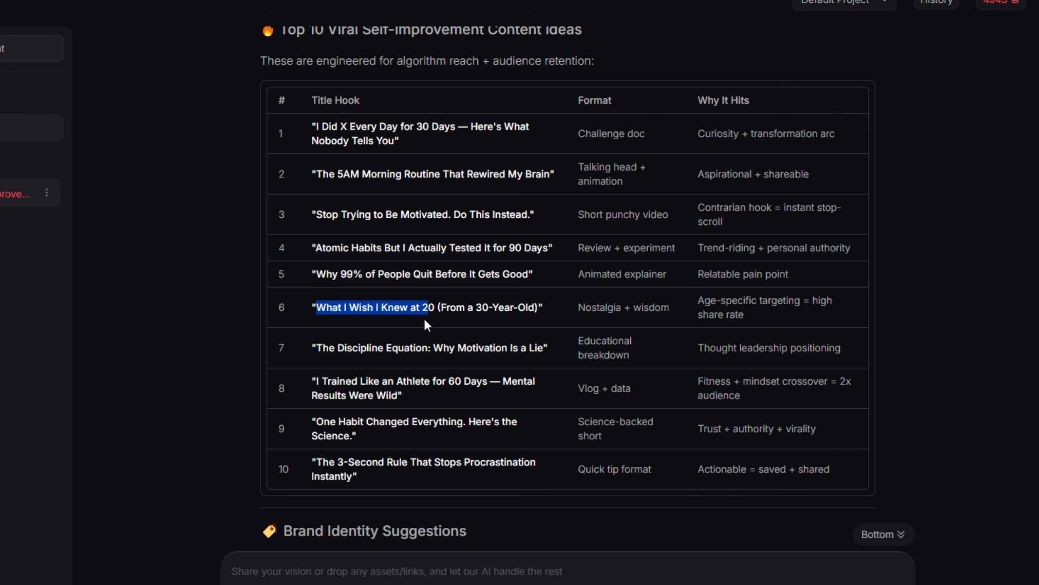
# Copy the idea "Why 99% of People Quit Before It Gets Good" and ask the Video Agent for a professional 5-minute video script on it
pyautogui.click(426, 322)
pyautogui.scroll(1, 424, 322)
pyautogui.moveTo(311, 304); pyautogui.dragTo(538, 307)
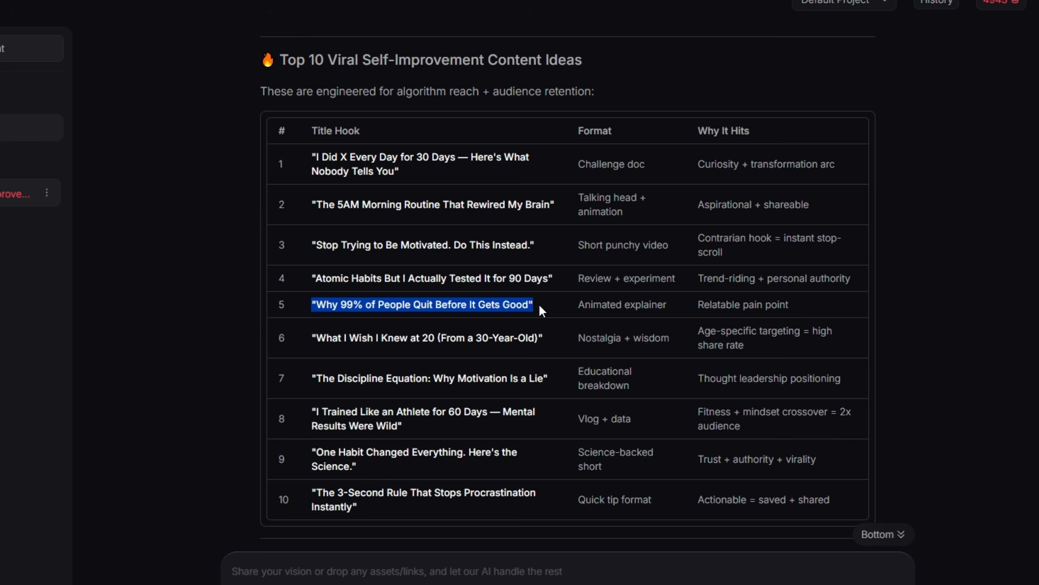
pyautogui.rightClick(439, 307)
pyautogui.click(467, 333)
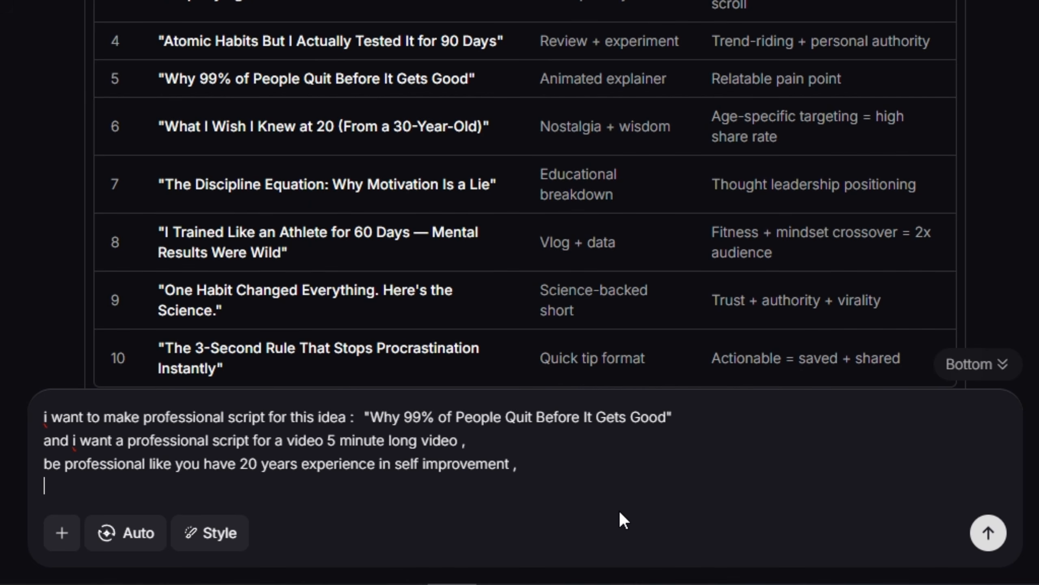
pyautogui.click(988, 533)
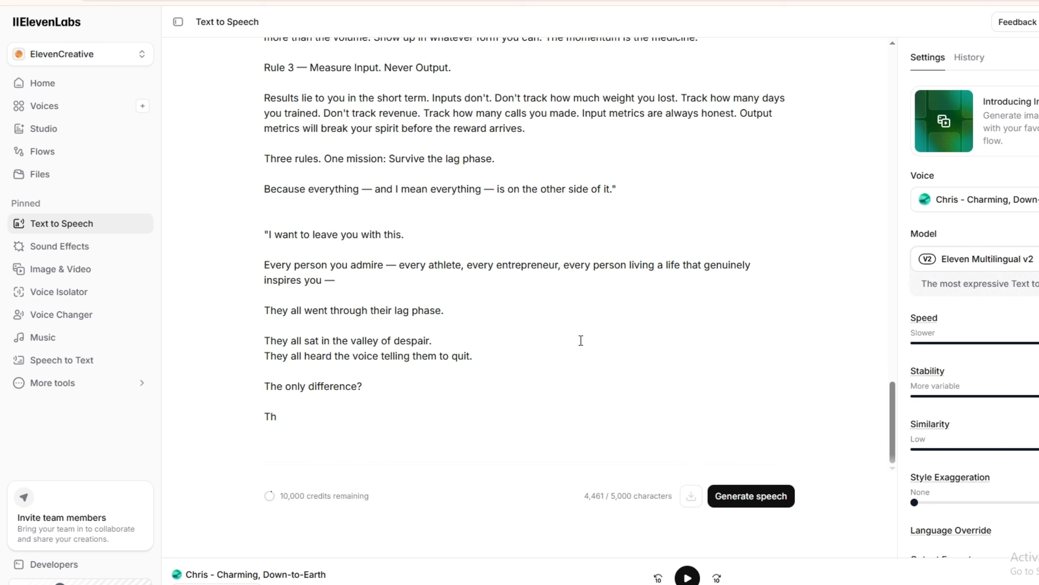
# Select the whole pasted script in ElevenLabs Text to Speech and generate its speech
pyautogui.hotkey('ctrl', 'a')
pyautogui.hotkey('ctrl', 'Return')
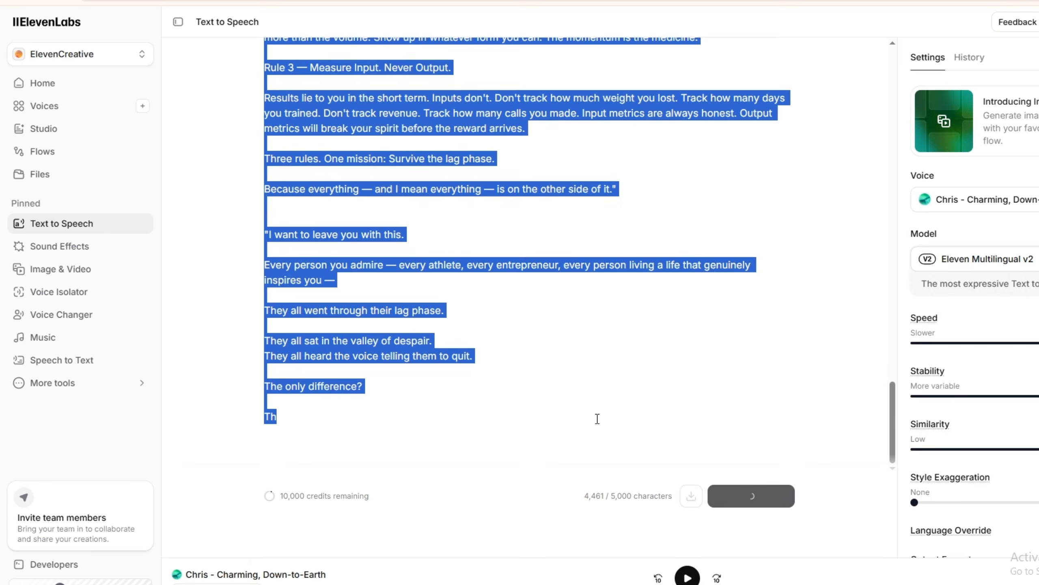
pyautogui.hotkey('ctrl', 'Return')
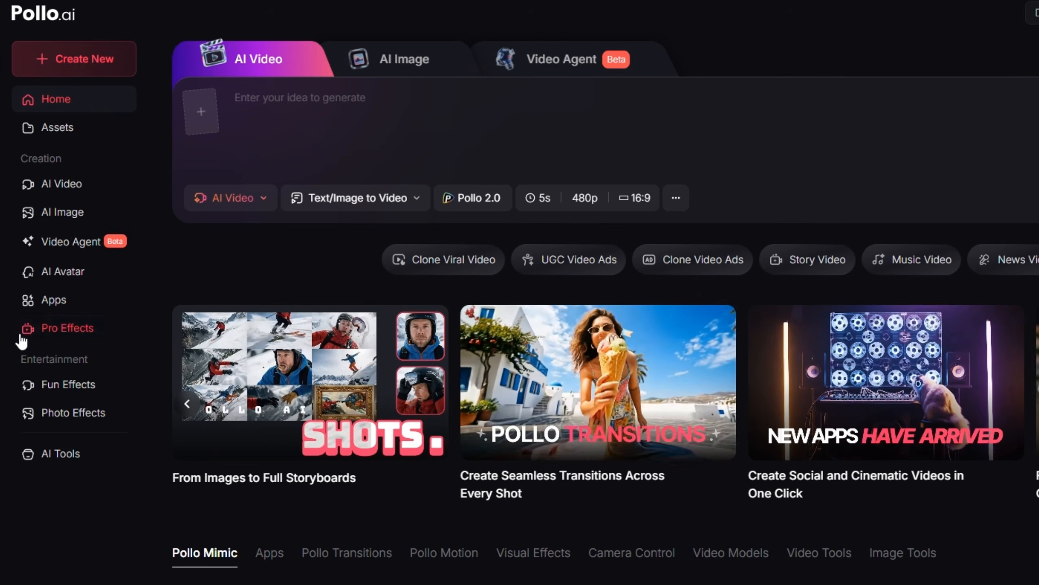
# In Pollo.ai, upload the green character as a photo avatar and create its talking video from the closing script with the Movie Narrator voice
pyautogui.click(68, 276)
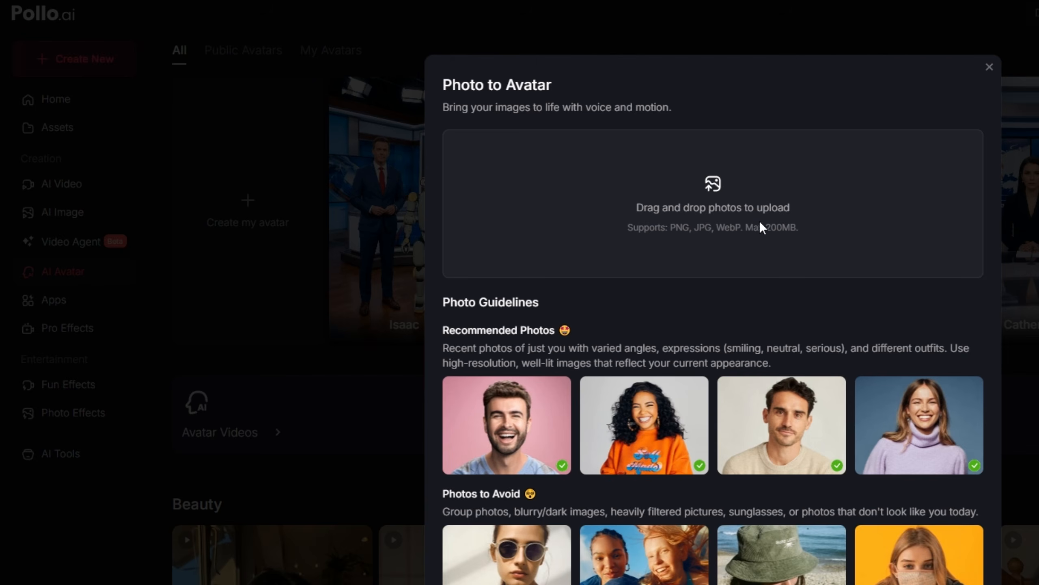
pyautogui.click(759, 221)
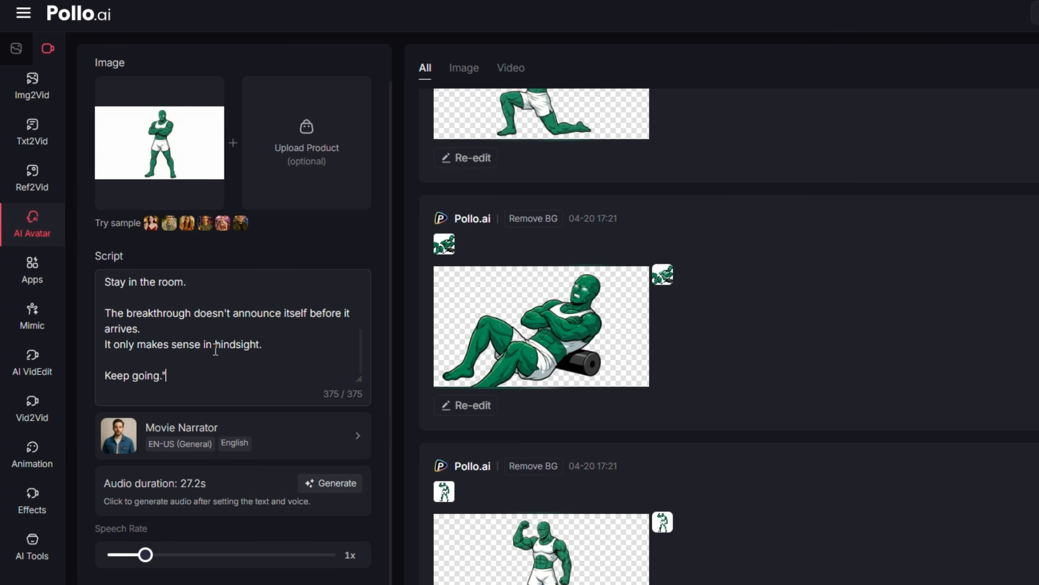
pyautogui.click(218, 569)
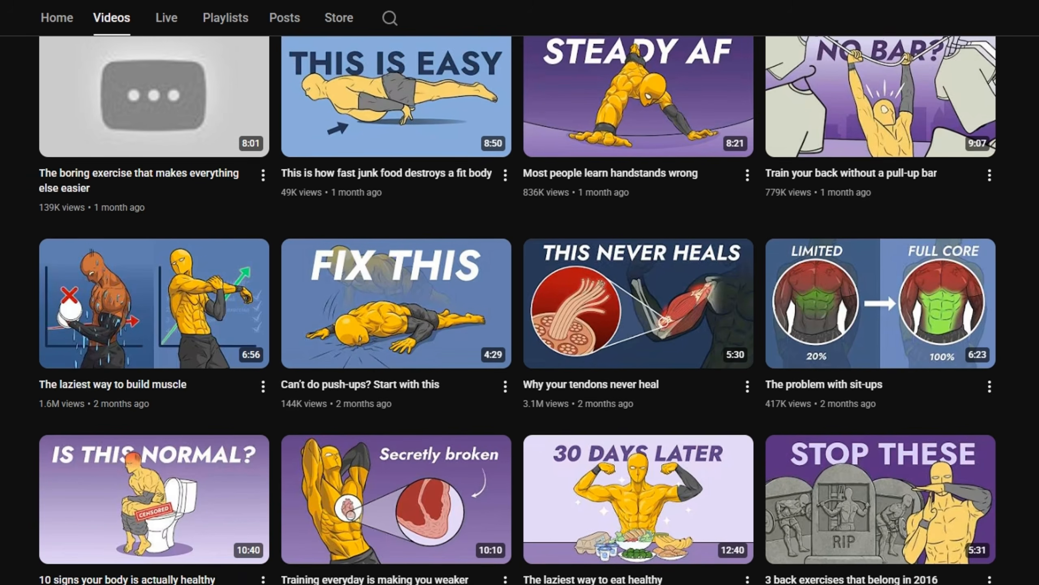
# Look over the YouTube channel's exercise video thumbnails
pyautogui.scroll(3, 520, 311)
pyautogui.scroll(3, 519, 311)
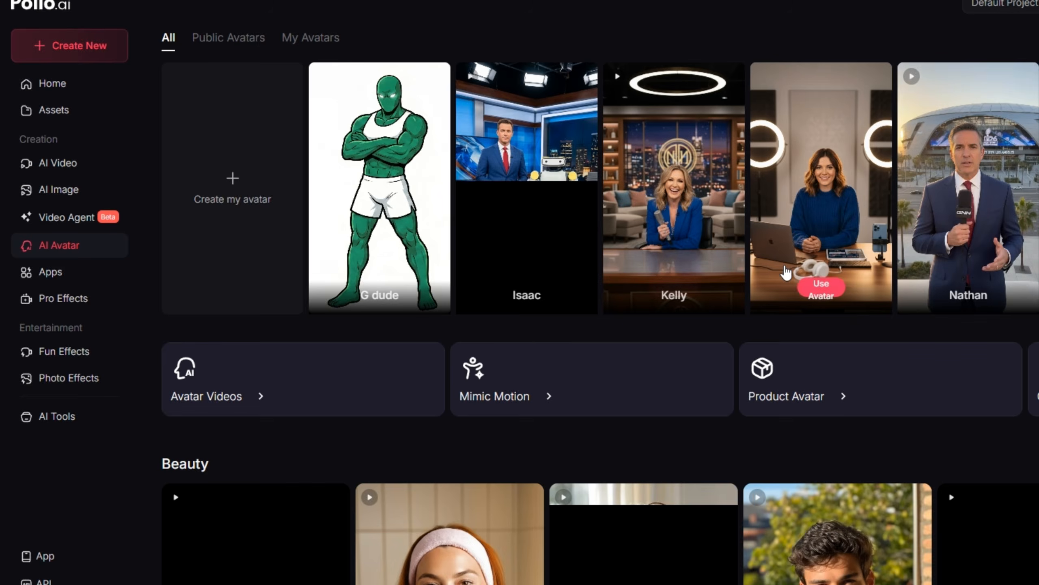
# Use the G dude avatar and generate a product placement image with the whey protein tub
pyautogui.click(380, 289)
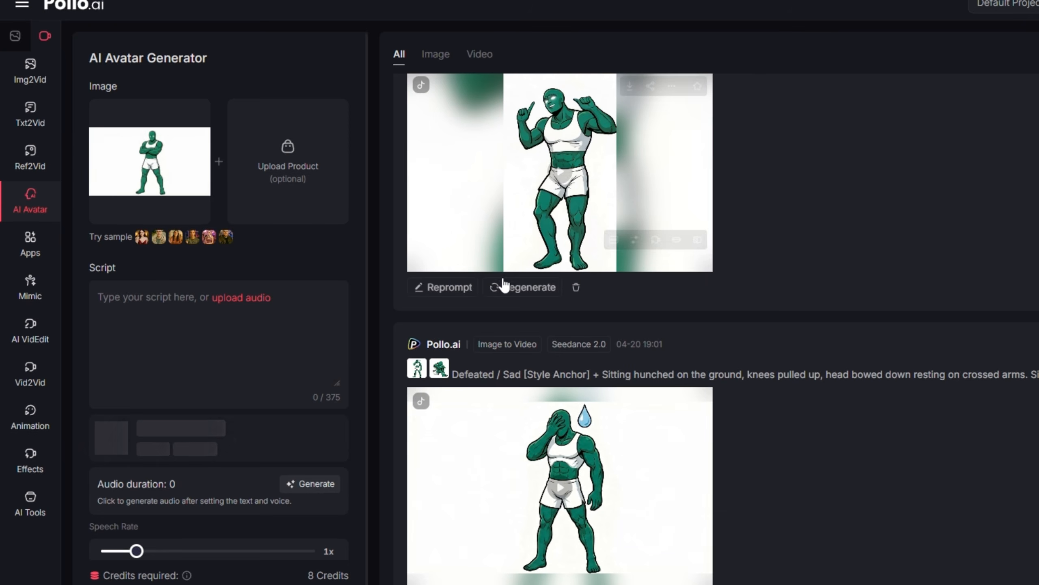
pyautogui.click(321, 167)
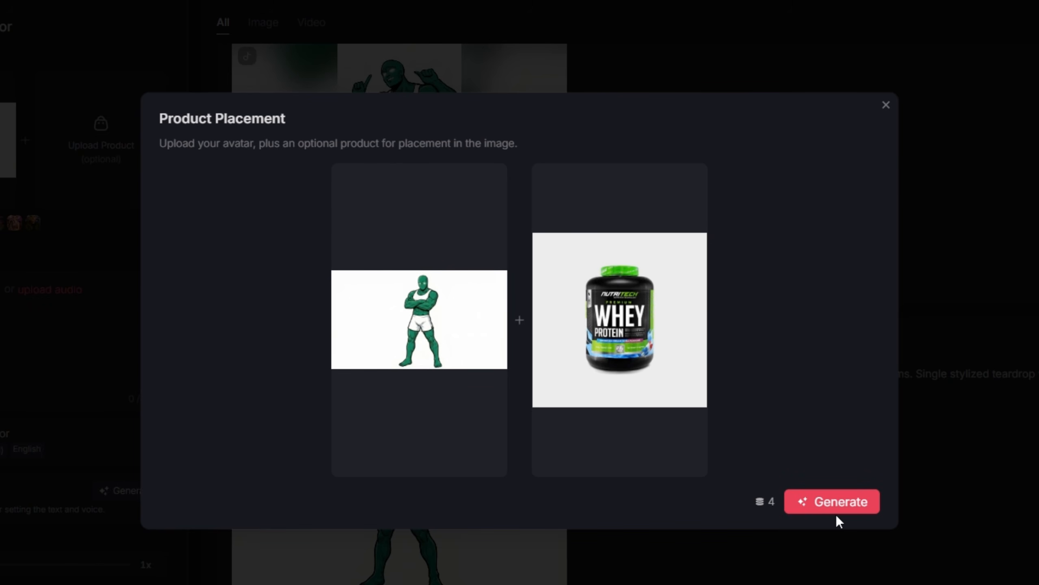
pyautogui.click(830, 508)
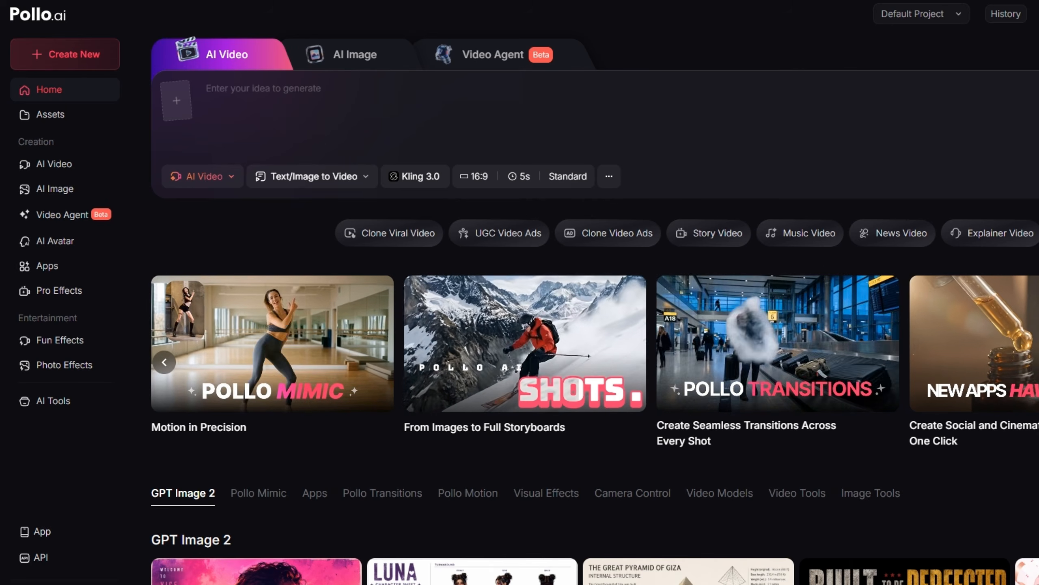
# Open the Drunk Dance effect from the fun video effects and add the arms-crossed green character image with its original aspect ratio
pyautogui.click(76, 342)
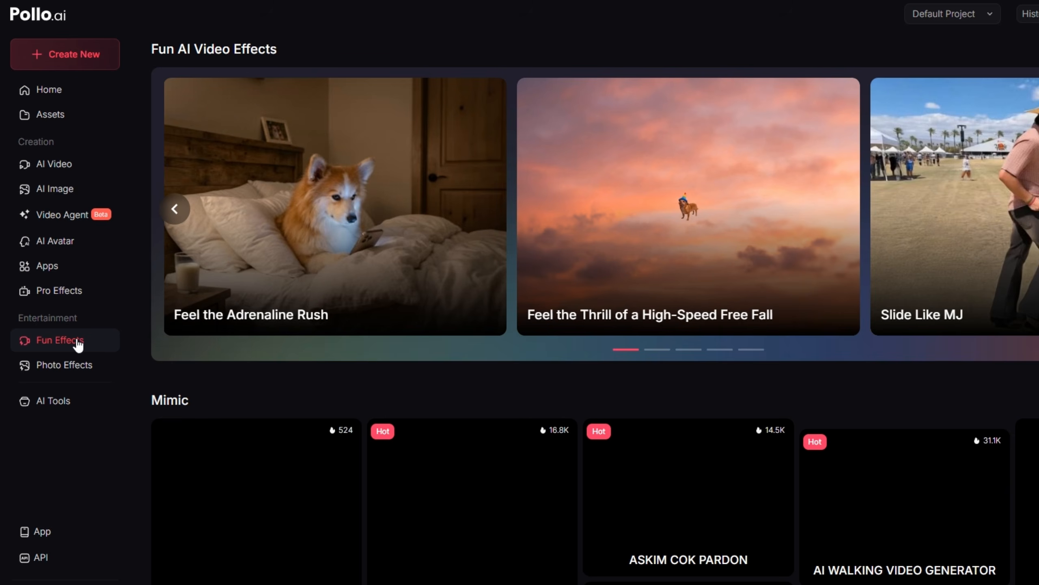
pyautogui.scroll(-6, 464, 284)
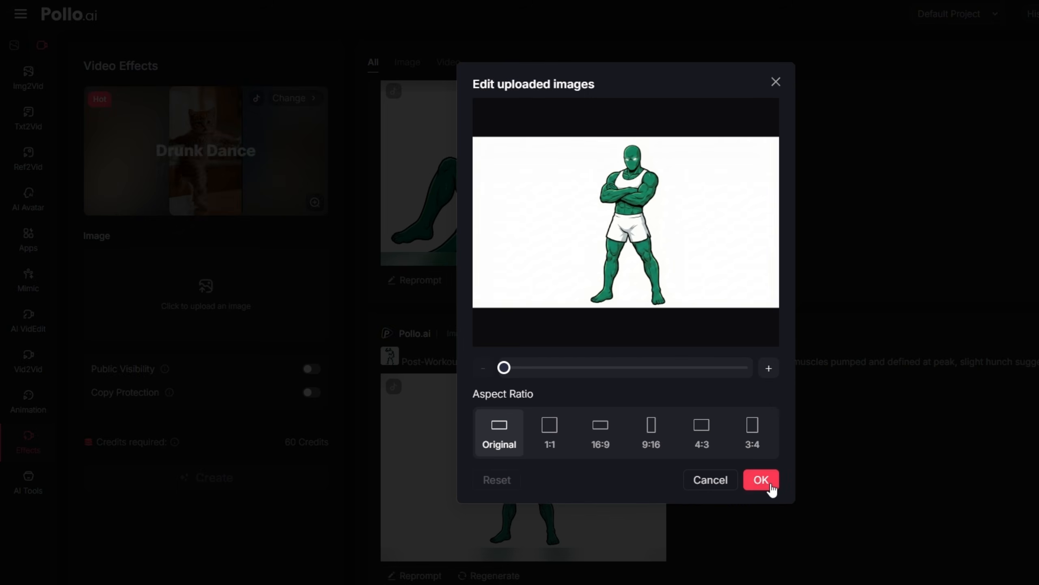
pyautogui.click(762, 480)
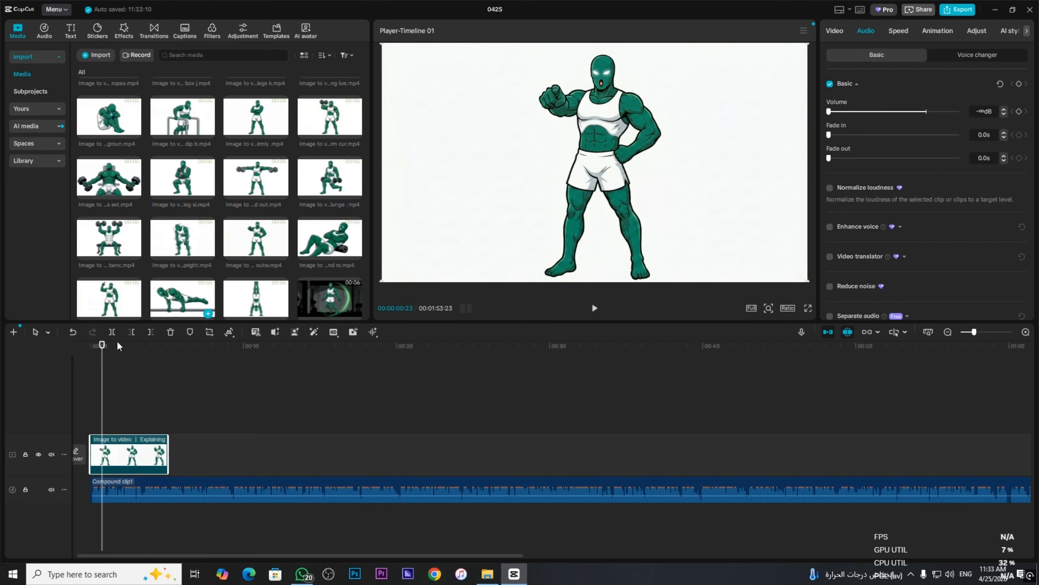
# Switch to CapCut and play the Explaining clip together with the voice-over track
pyautogui.press('space')
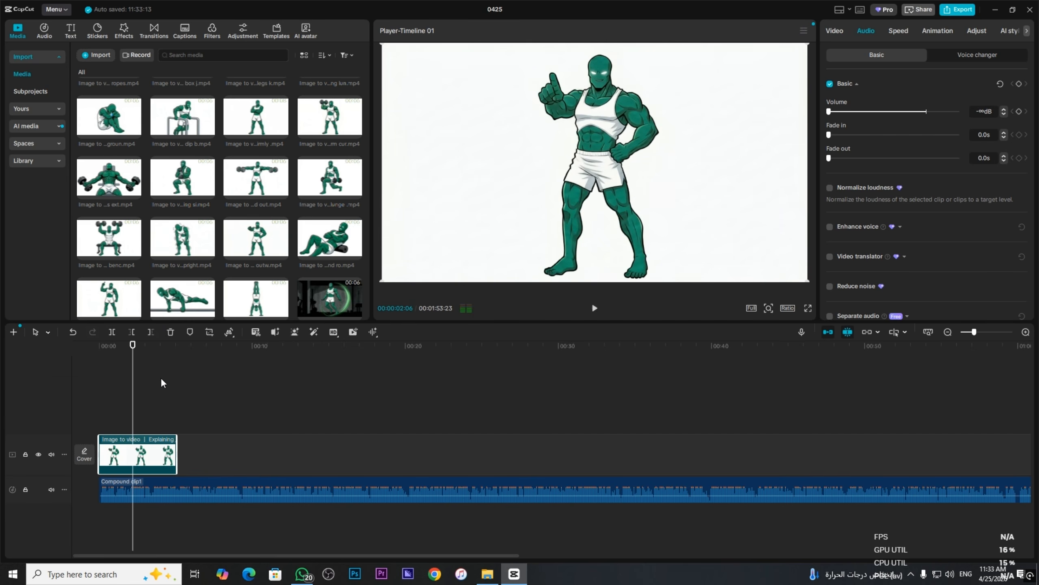